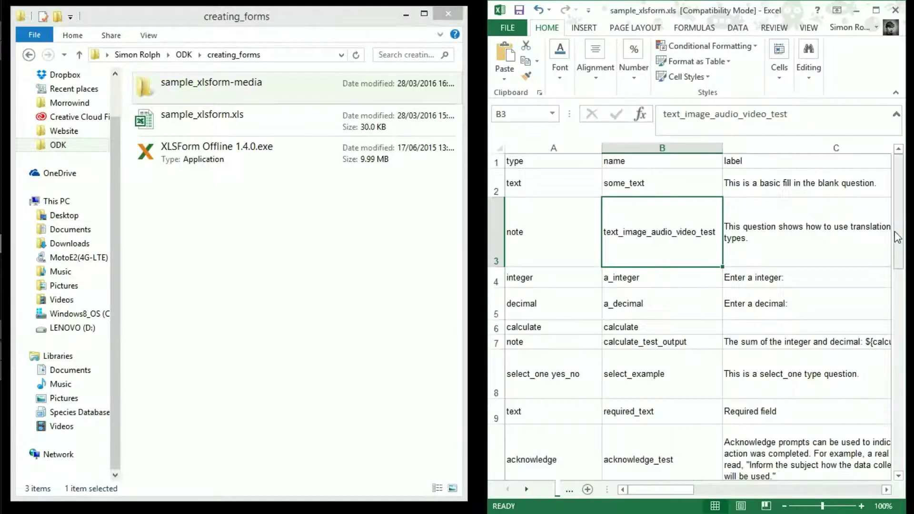
Arrange sample_xlsform.xls in Excel beside the creating_forms folder, showing its type, name and label columns
mouse_move(896, 234)
mouse_down()
mouse_move(902, 404)
mouse_move(899, 238)
mouse_up()
drag(659, 491, 644, 500)
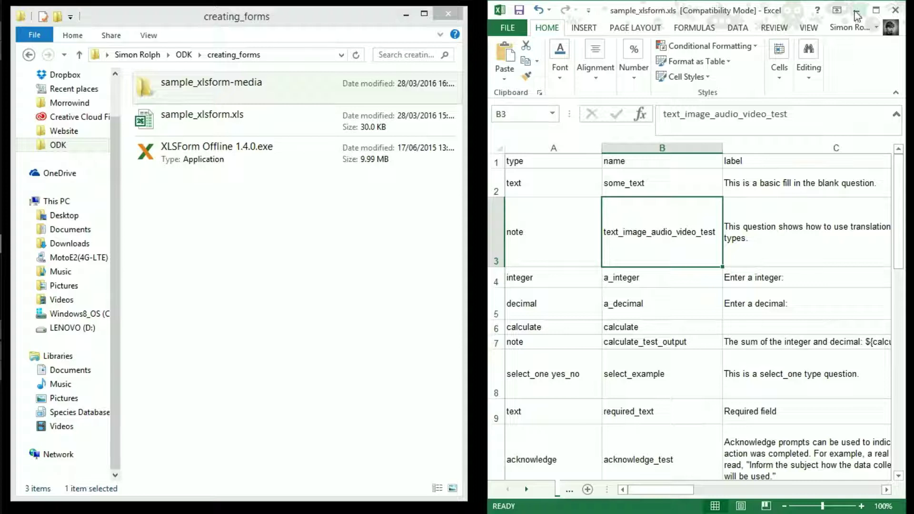
Convert sample_xlsform.xls to an XML form with XLSForm Offline, then quit the converter
click(239, 152)
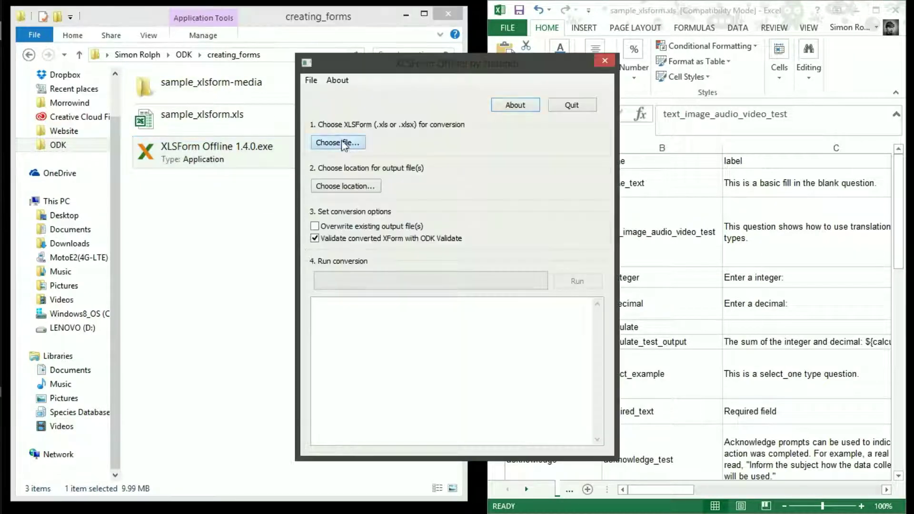
click(339, 143)
click(431, 248)
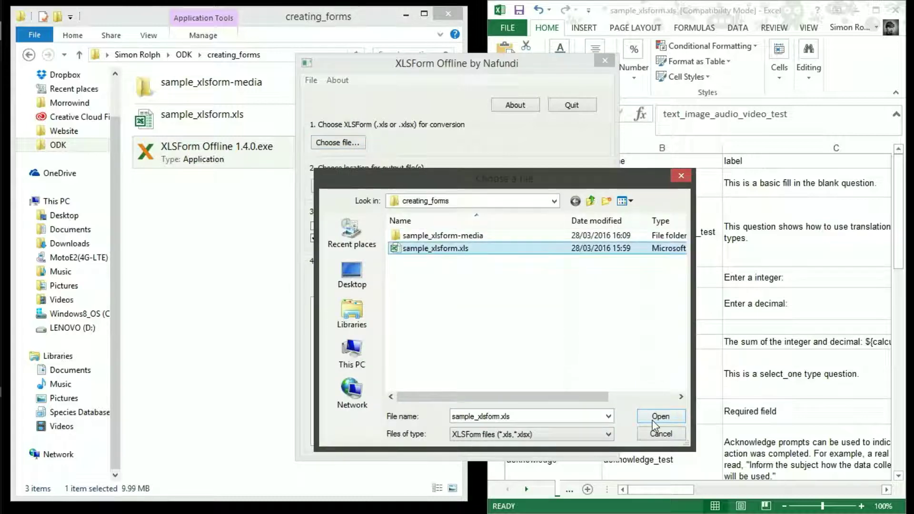
click(660, 417)
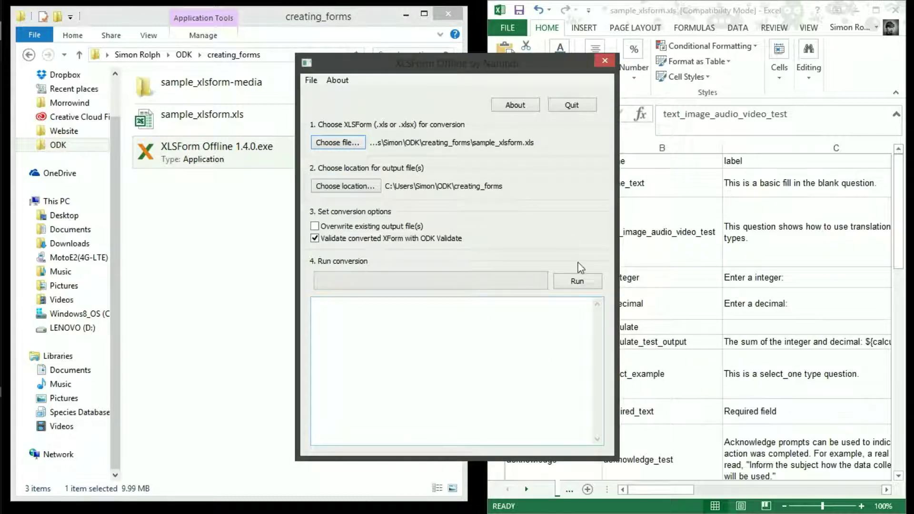
click(577, 281)
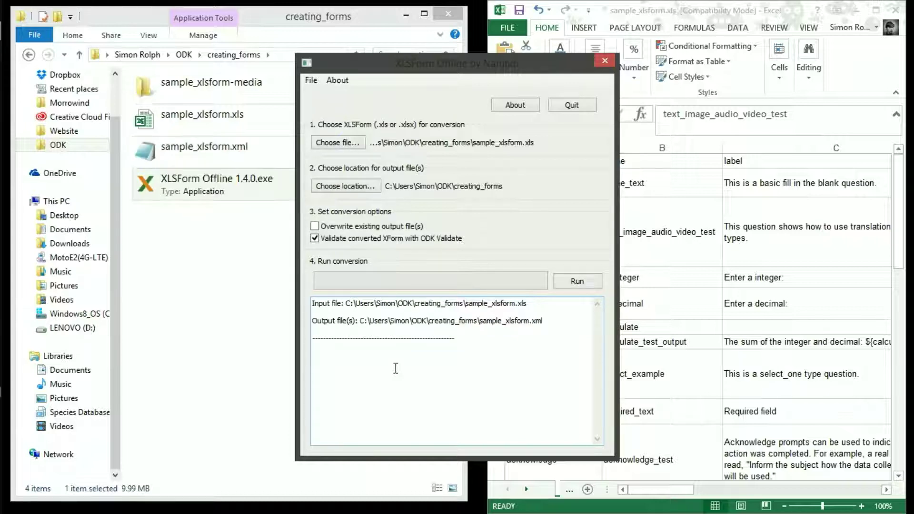
click(571, 104)
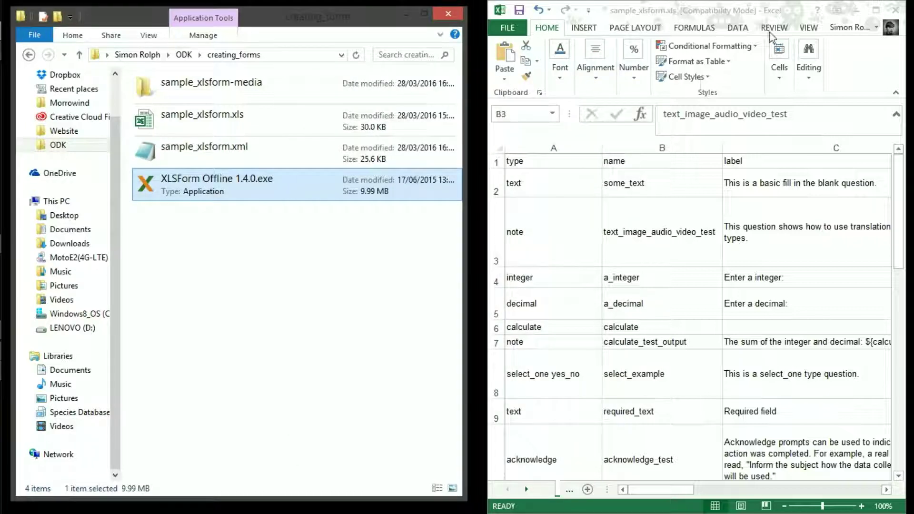
Inspect the generated sample_xlsform.xml in Notepad, then close it
click(856, 9)
double_click(224, 151)
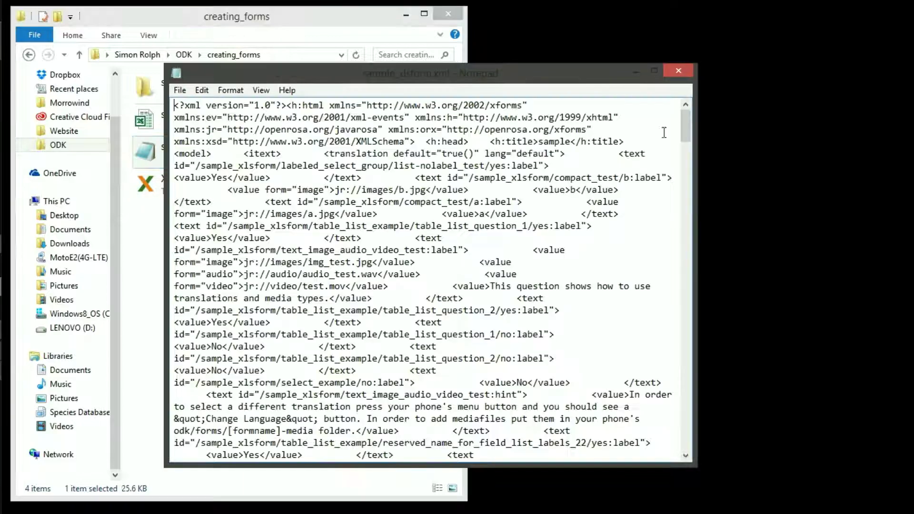
scroll(672, 265, down, 10)
drag(686, 212, 645, 59)
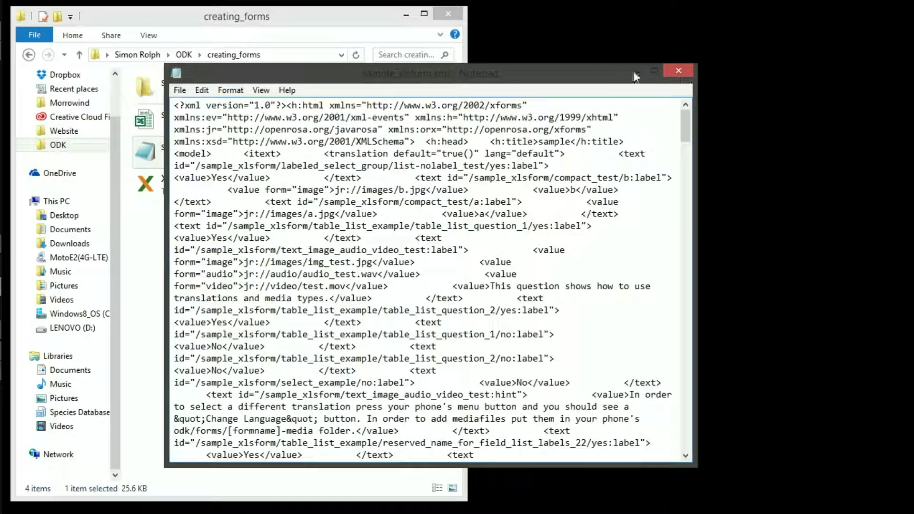
click(679, 71)
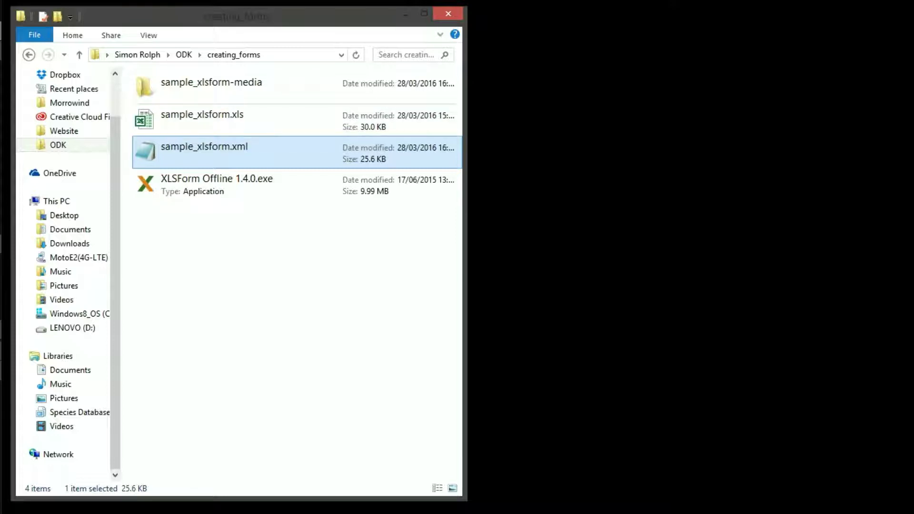
Browse to the MotoE2 phone's Internal storage > odk > forms folder in a second Explorer window
key(super+e)
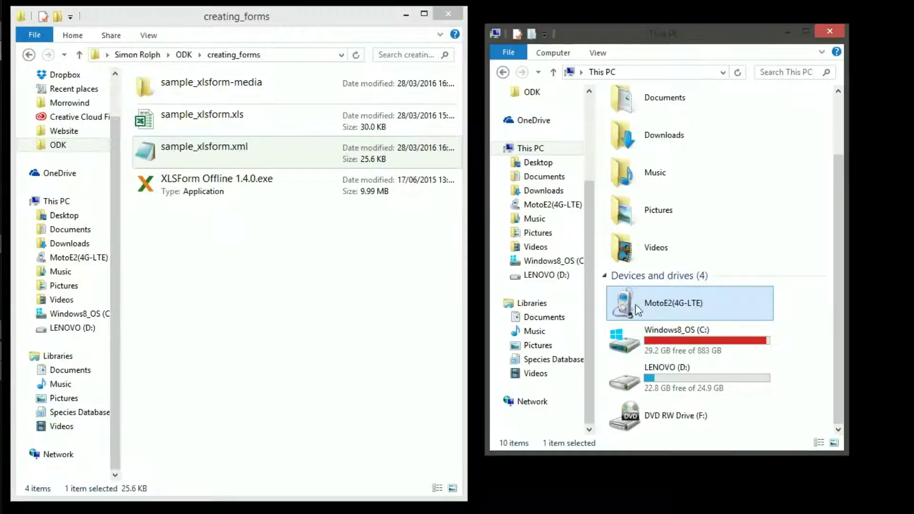
double_click(614, 307)
double_click(666, 107)
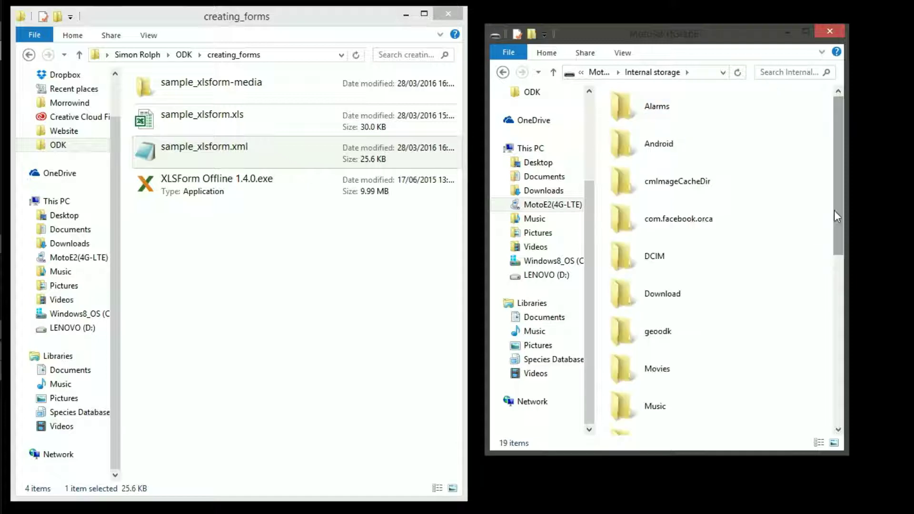
drag(835, 210, 837, 296)
double_click(676, 307)
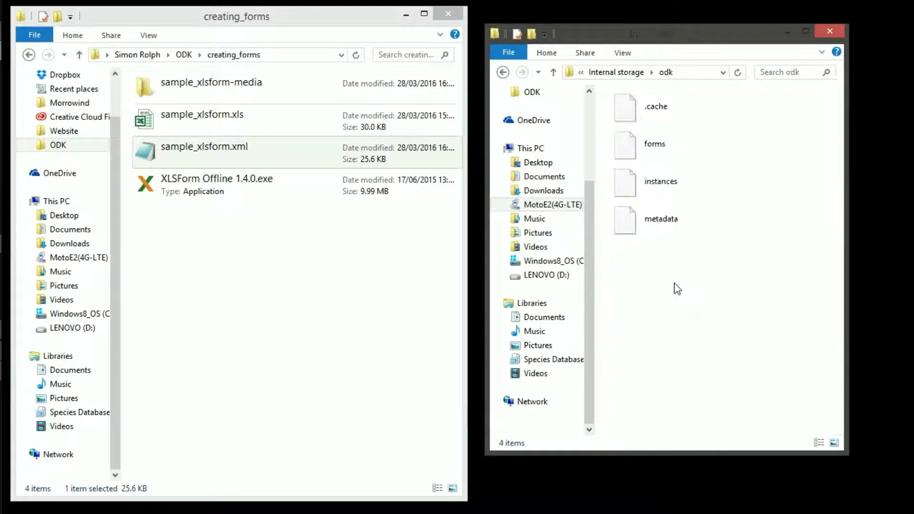
double_click(675, 151)
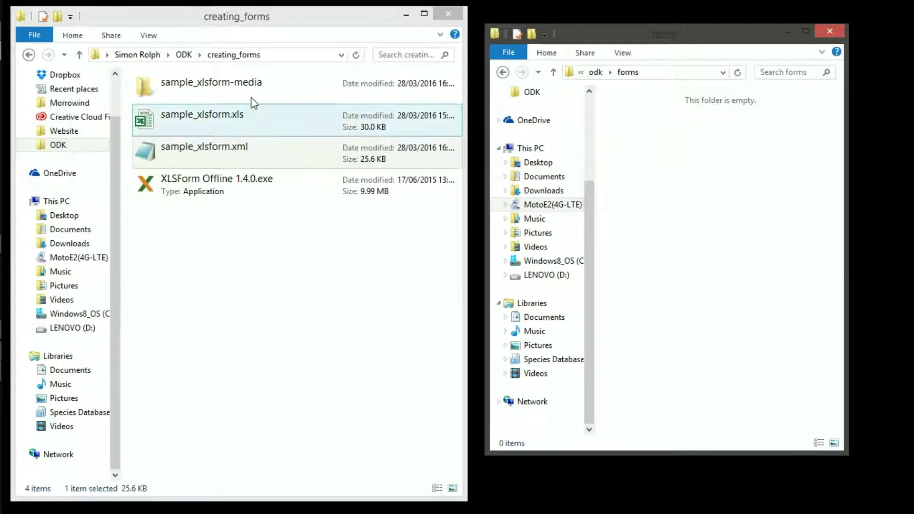
Copy sample_xlsform.xml and the sample_xlsform-media folder into the phone's forms folder
click(206, 155)
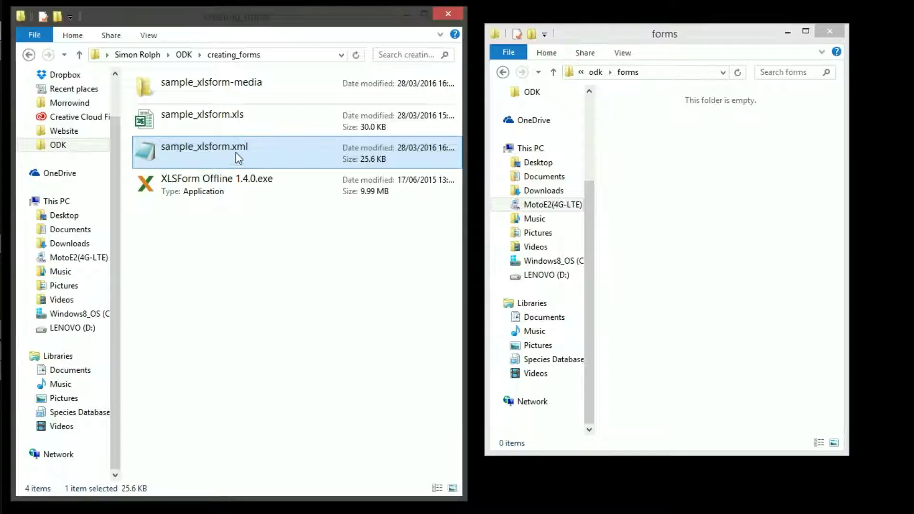
ctrl+click(225, 103)
right_click(267, 85)
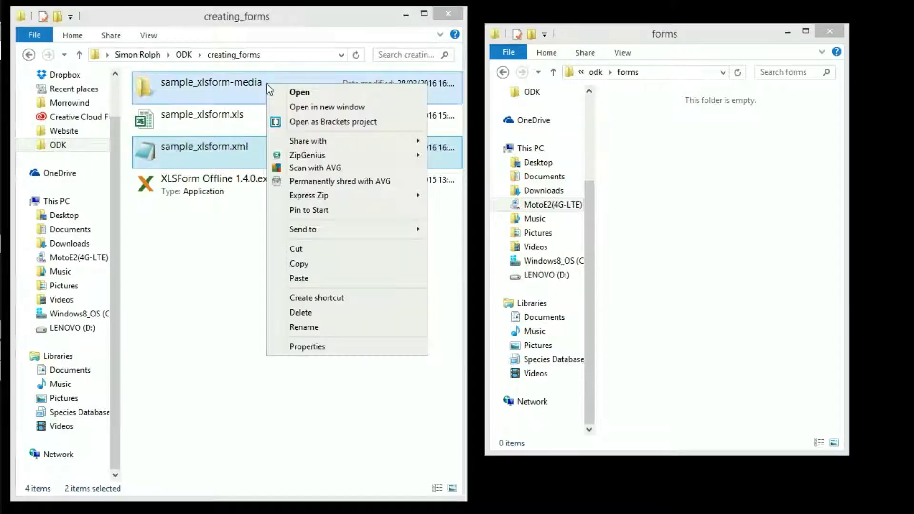
click(309, 262)
right_click(673, 139)
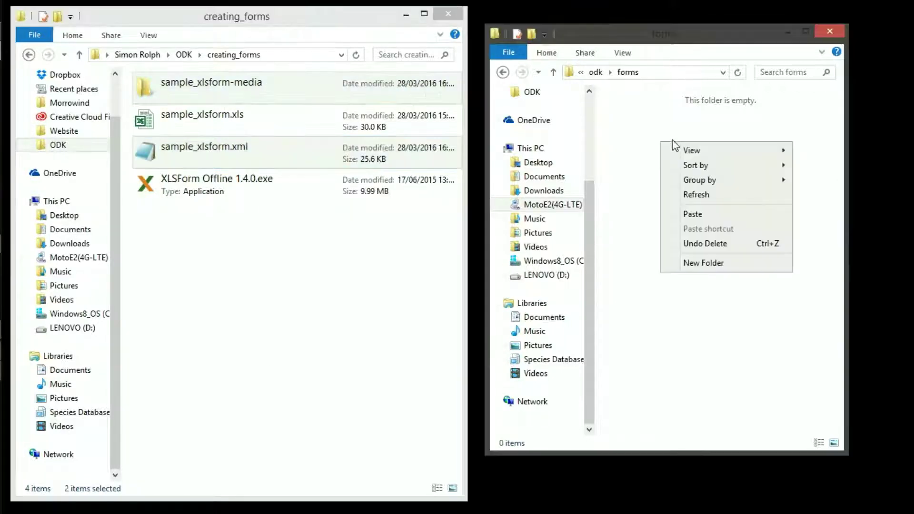
click(693, 216)
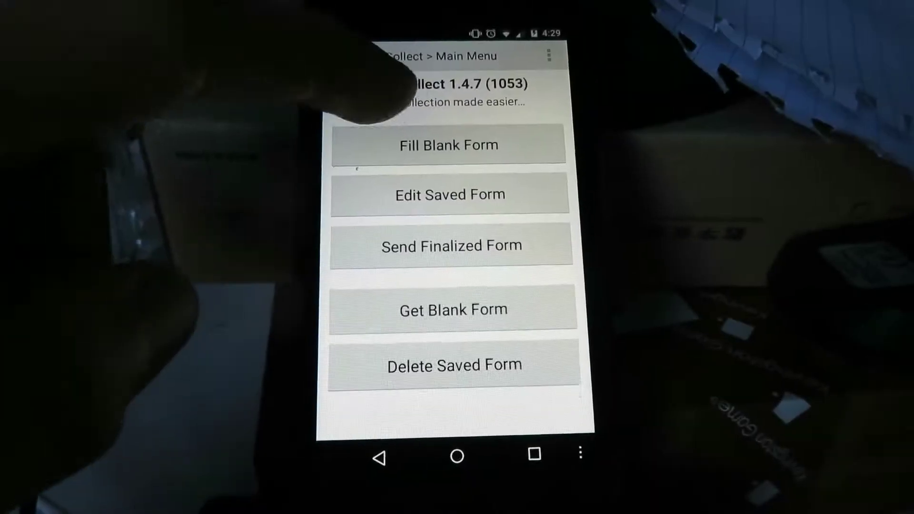
Fill in the sample form in ODK Collect and confirm finalized copies sample and sample1 are waiting
click(428, 145)
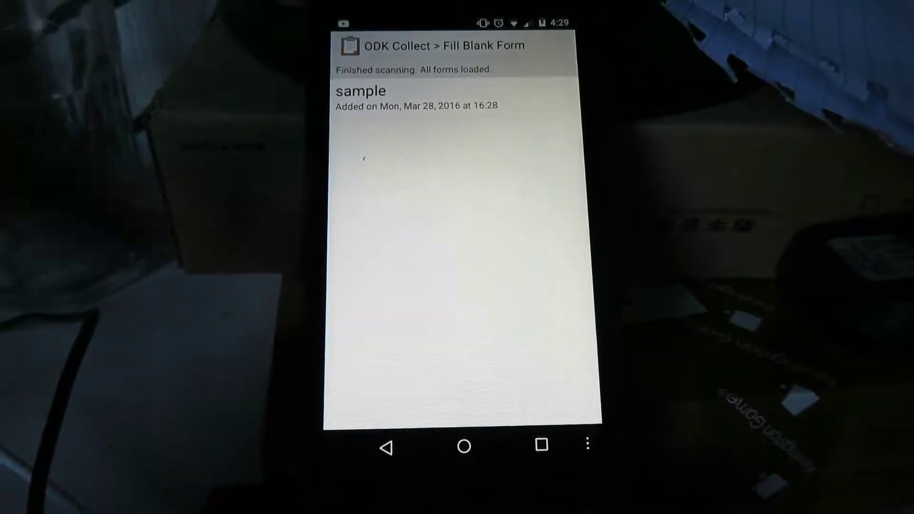
click(362, 98)
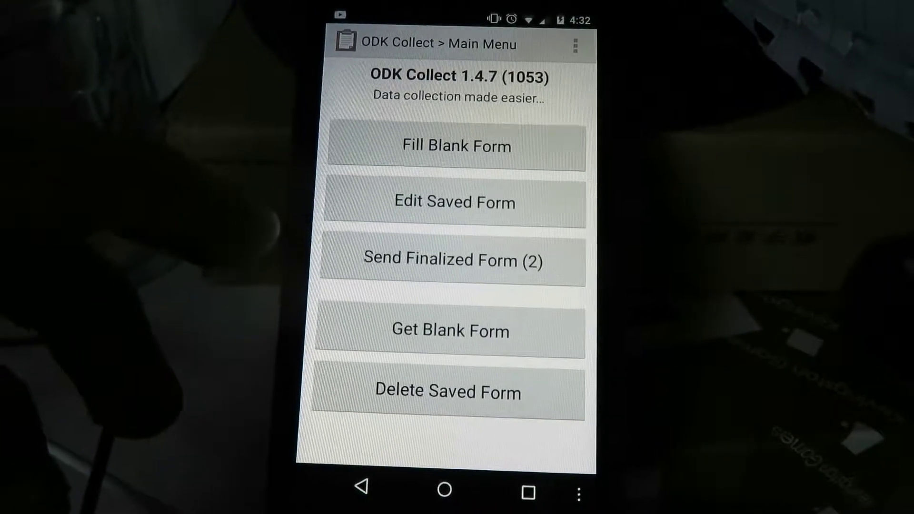
click(409, 261)
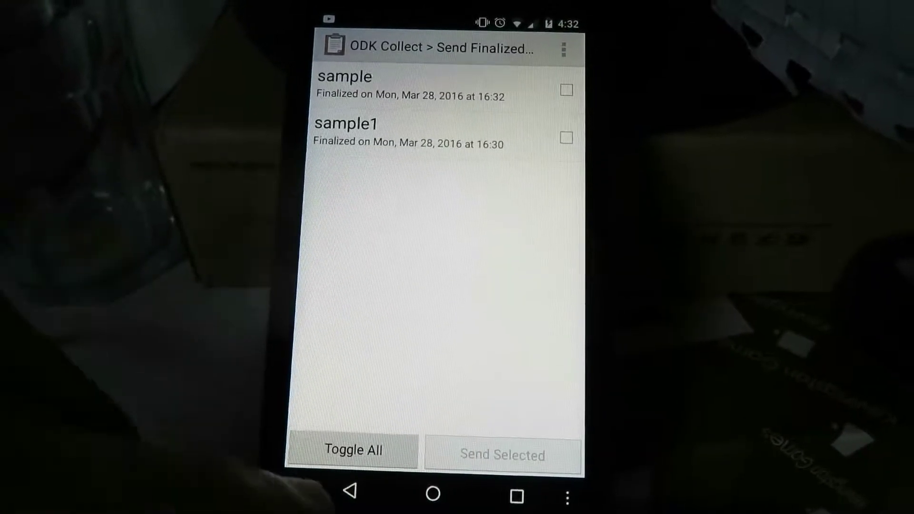
click(352, 490)
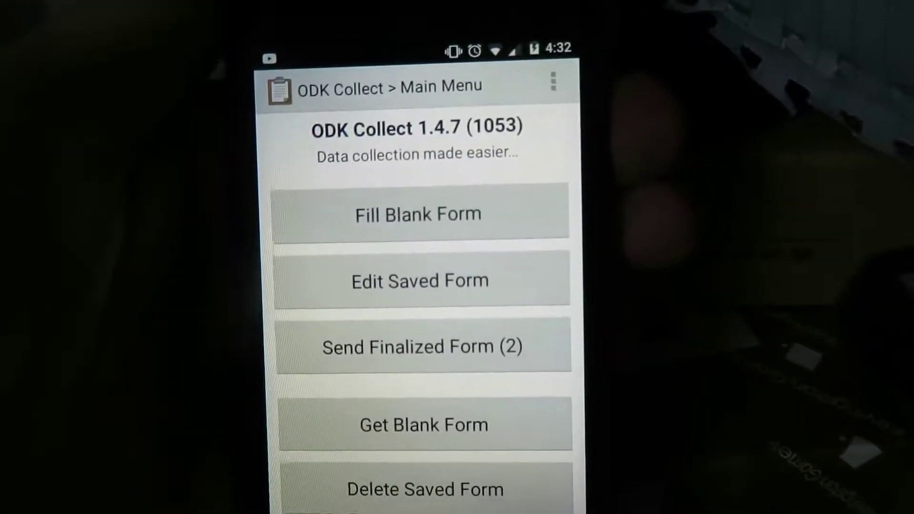
key(XF86PowerOff)
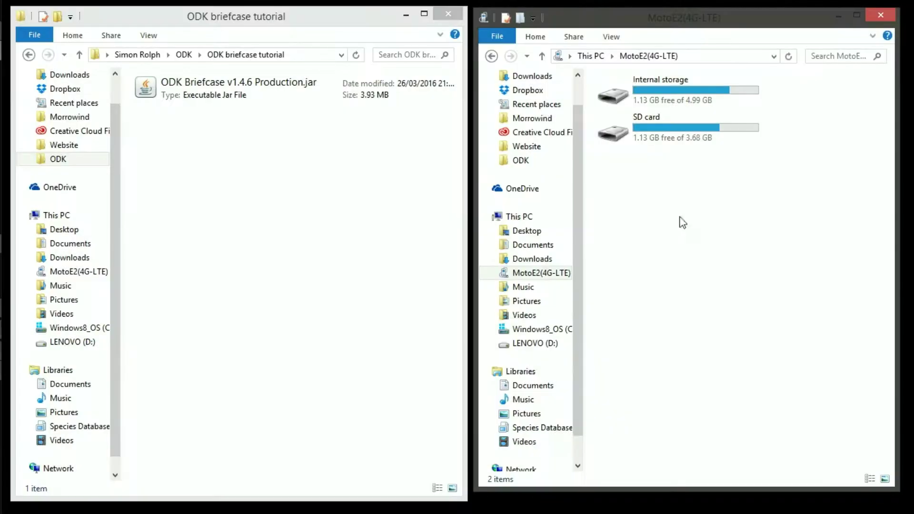
Browse the phone's odk folder and its instances folder of filled forms
double_click(622, 90)
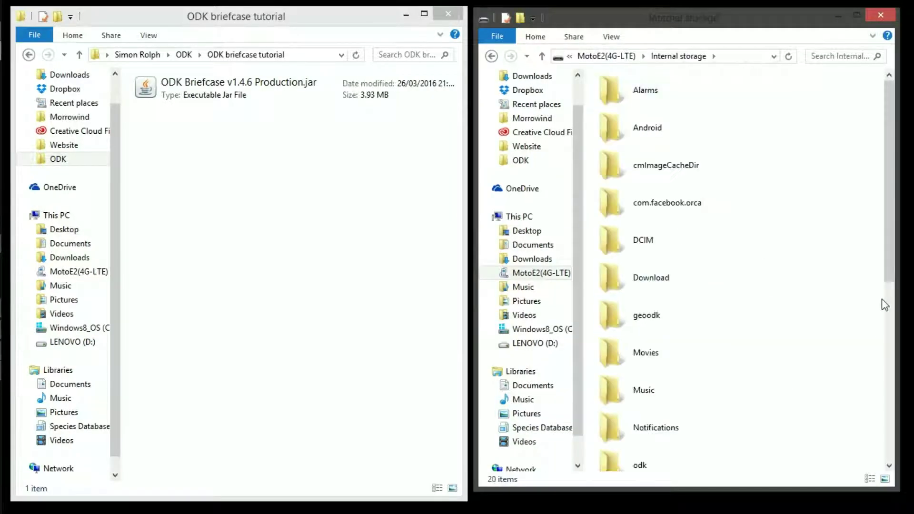
scroll(884, 286, down, 2)
double_click(630, 373)
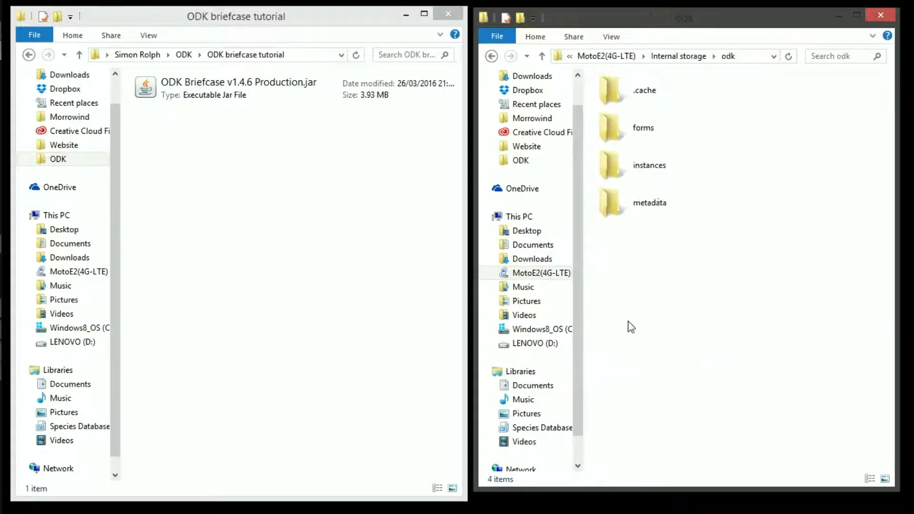
double_click(639, 173)
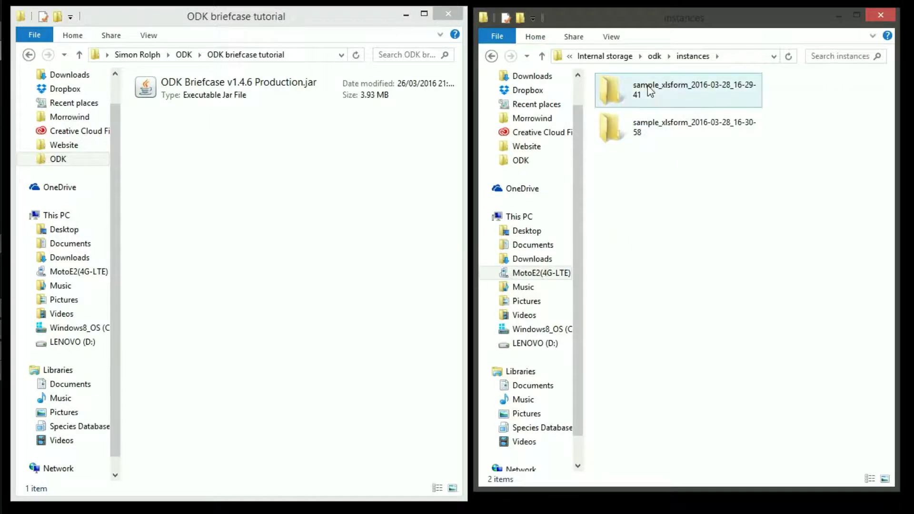
click(654, 56)
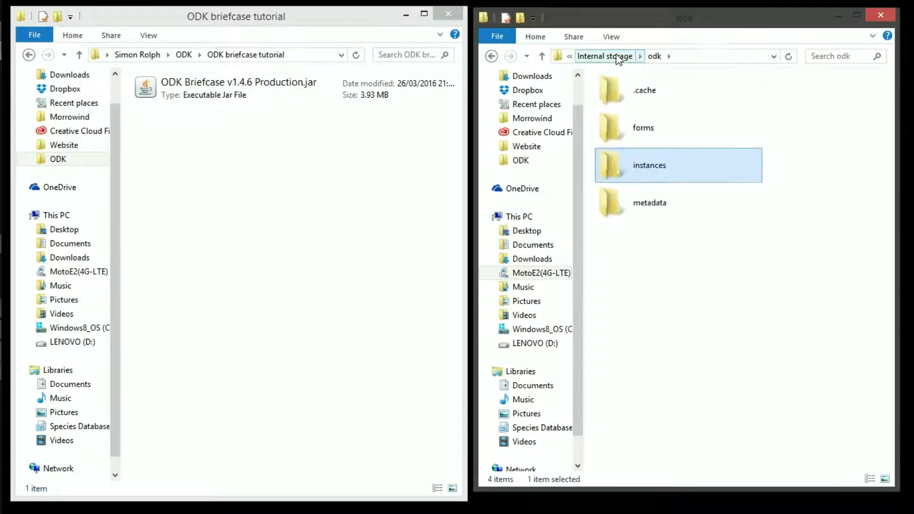
click(656, 57)
Copy the phone's odk folder into ODK briefcase tutorial and launch ODK Briefcase v1.4.6
right_click(620, 457)
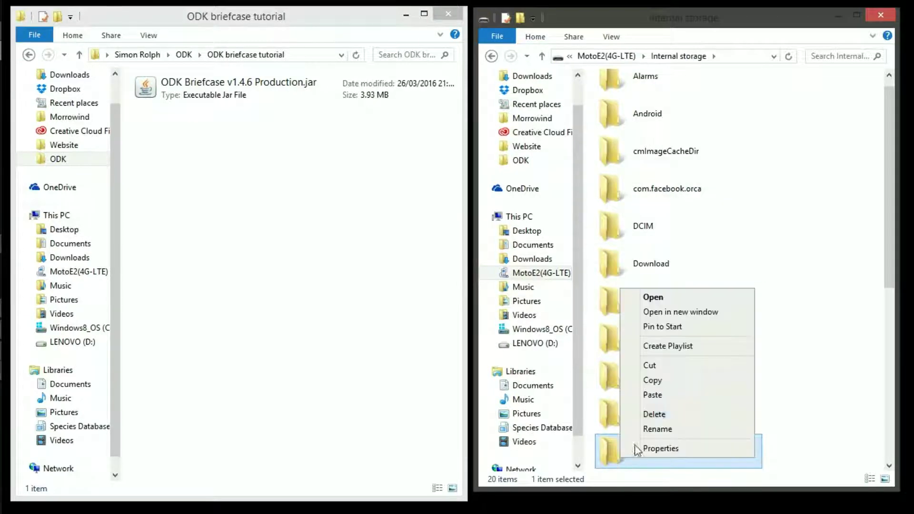
click(662, 384)
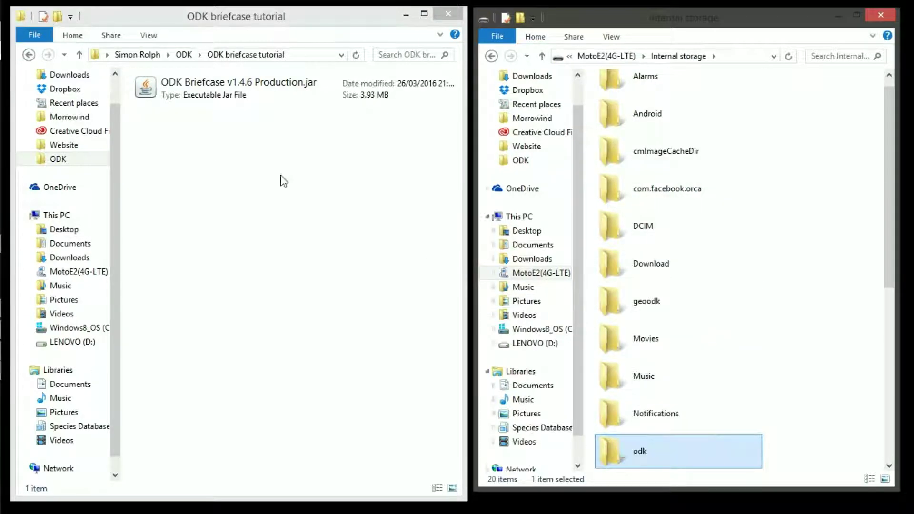
right_click(198, 152)
click(242, 246)
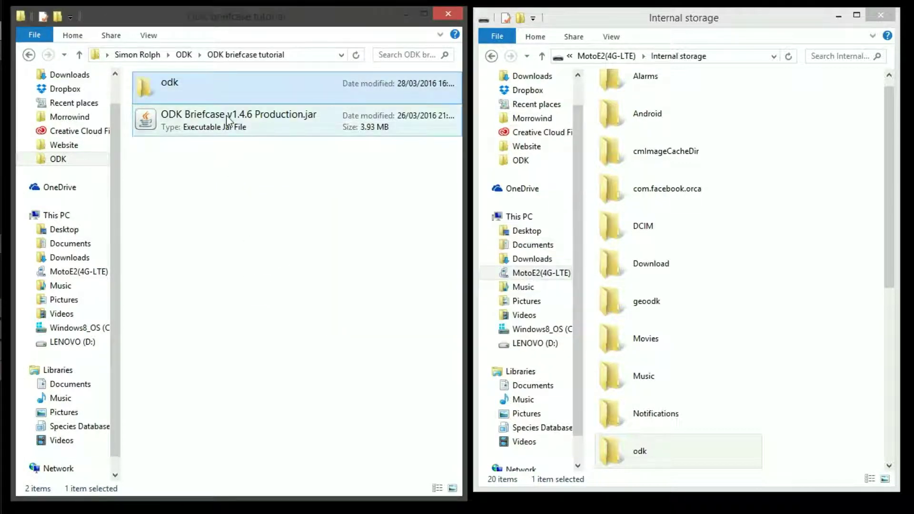
double_click(226, 116)
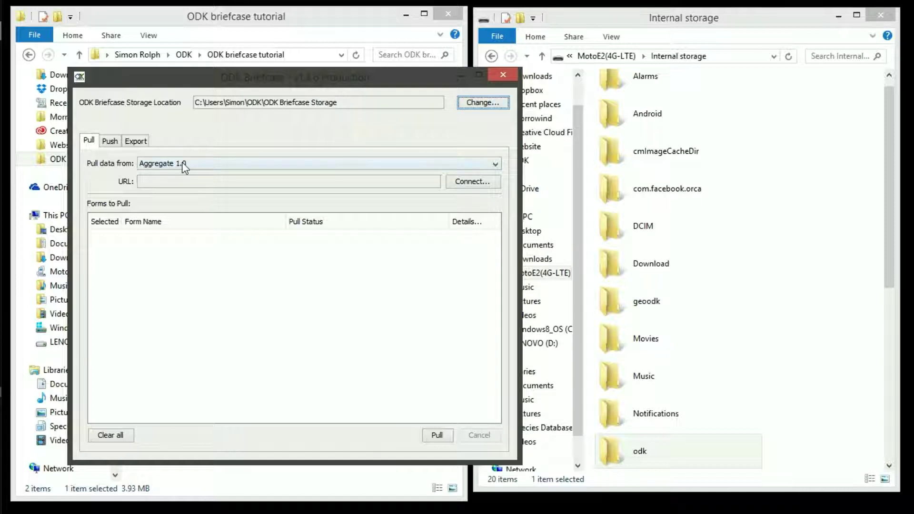
Pull the sample form using Custom Path to ODK Directory set to the tutorial's odk folder
click(313, 164)
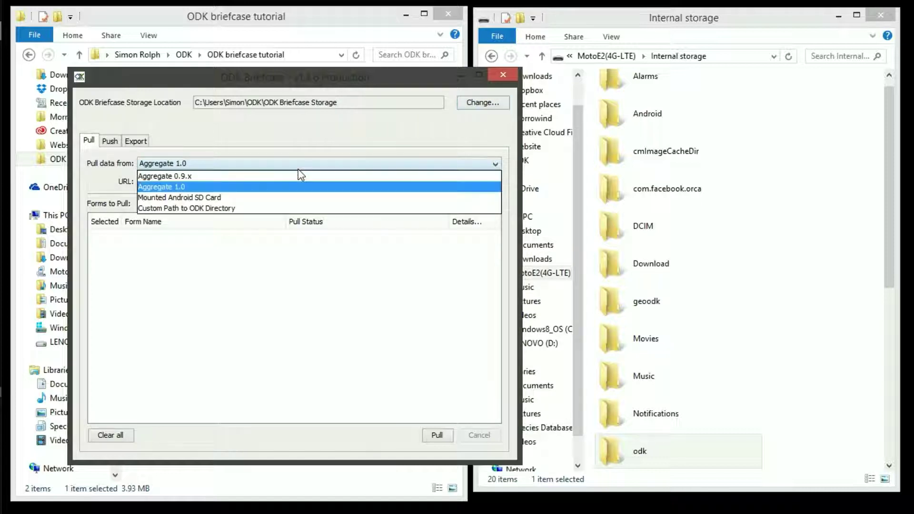
click(228, 210)
click(473, 181)
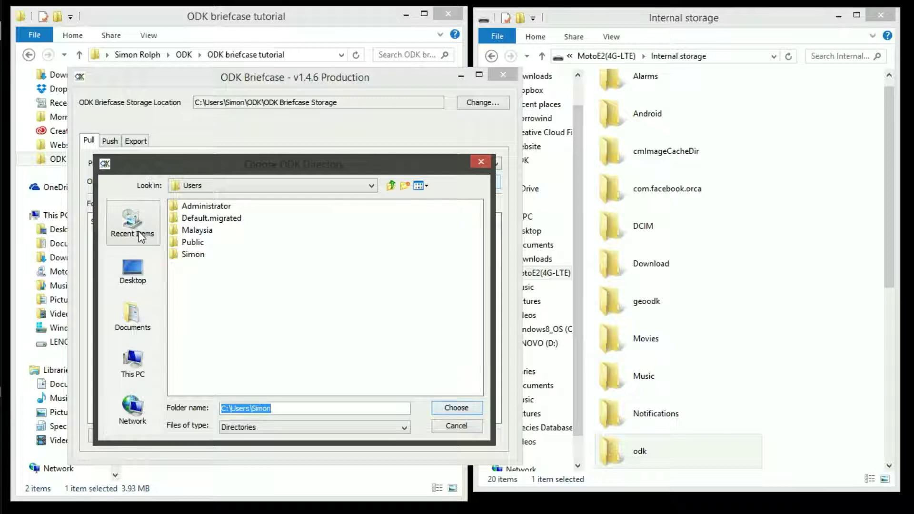
double_click(190, 254)
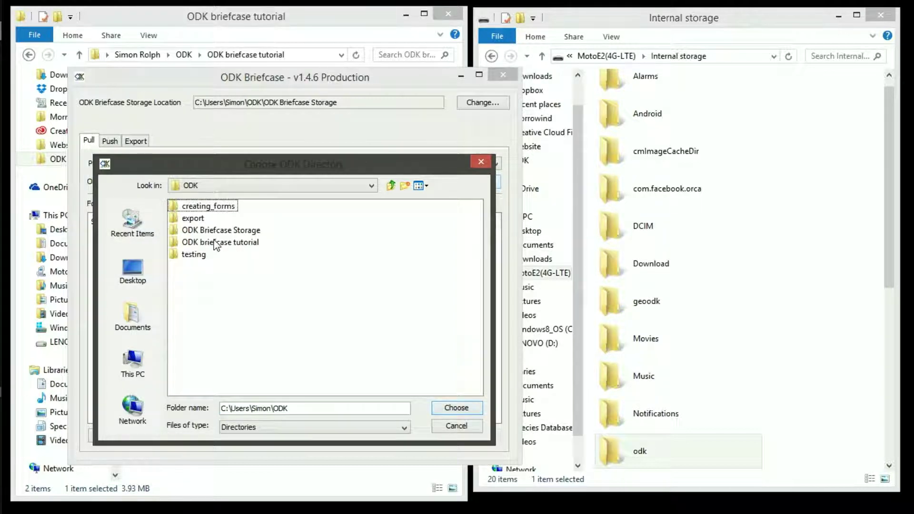
double_click(192, 244)
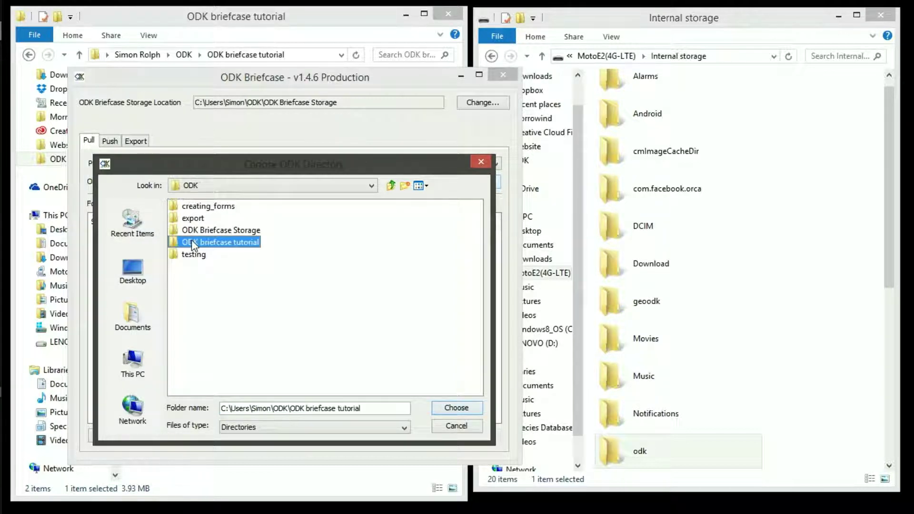
click(193, 206)
click(462, 409)
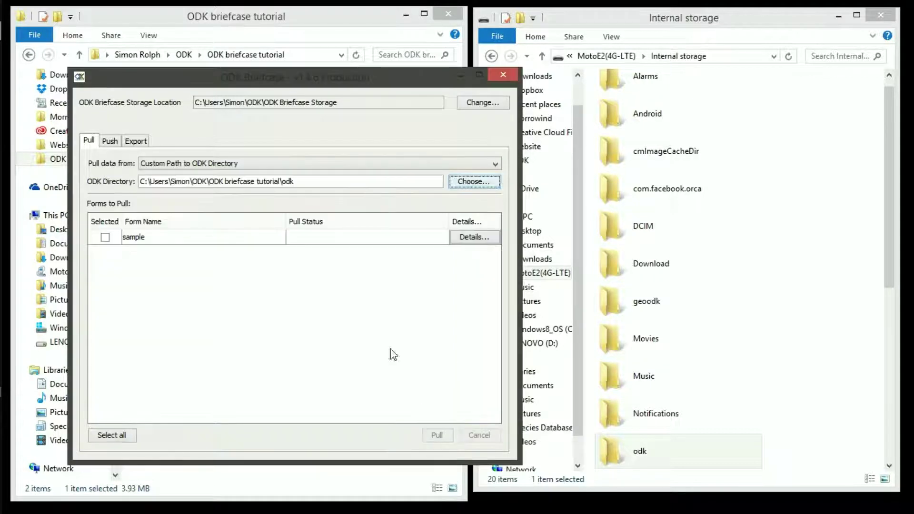
click(105, 237)
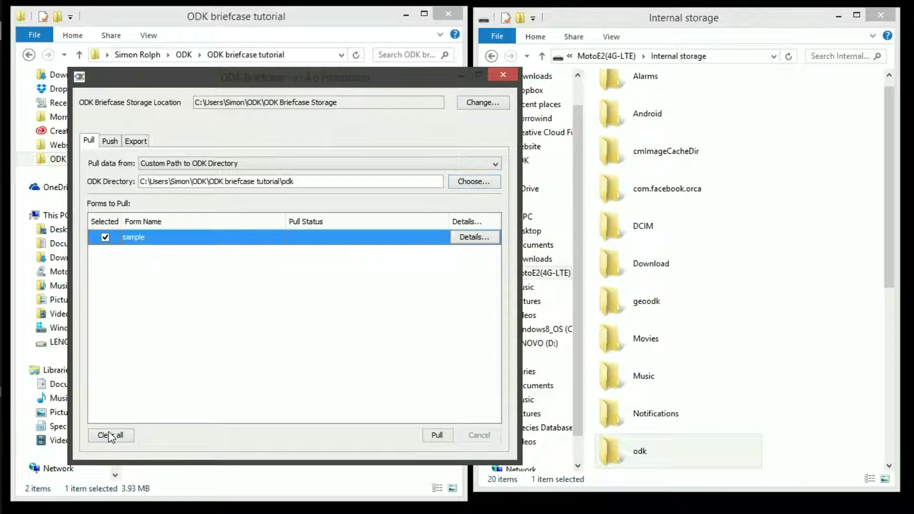
click(436, 435)
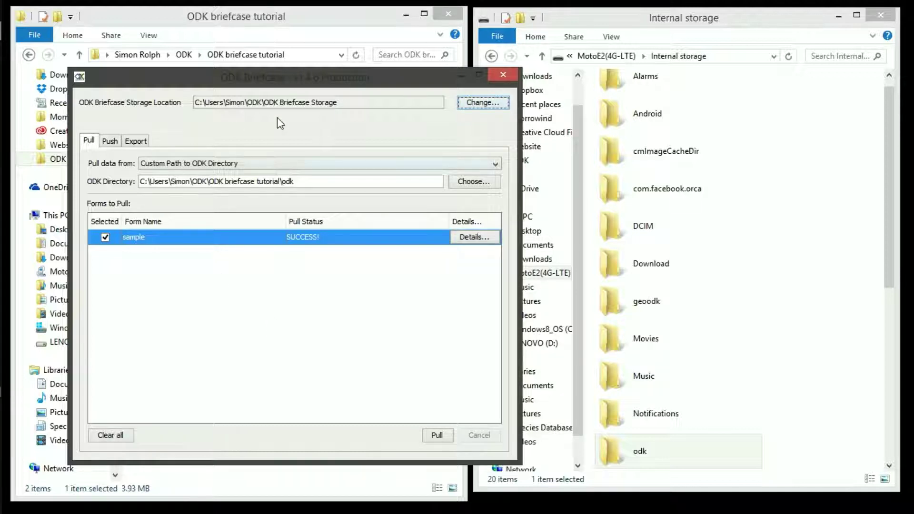
Export the sample form as .csv and media into the ODK\export directory
click(135, 141)
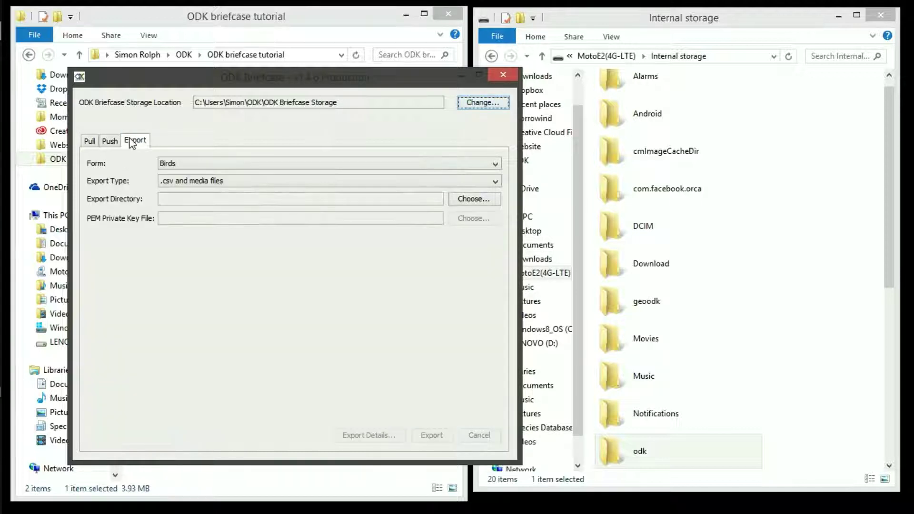
click(247, 164)
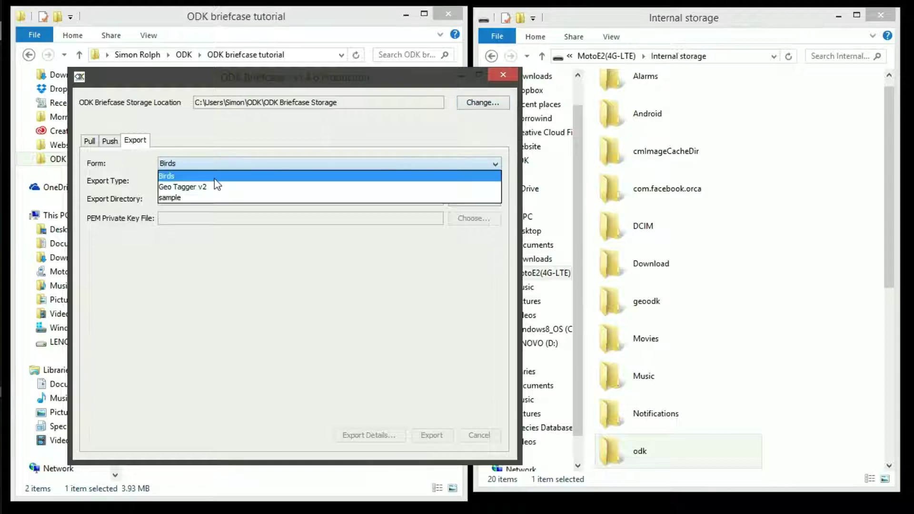
click(186, 197)
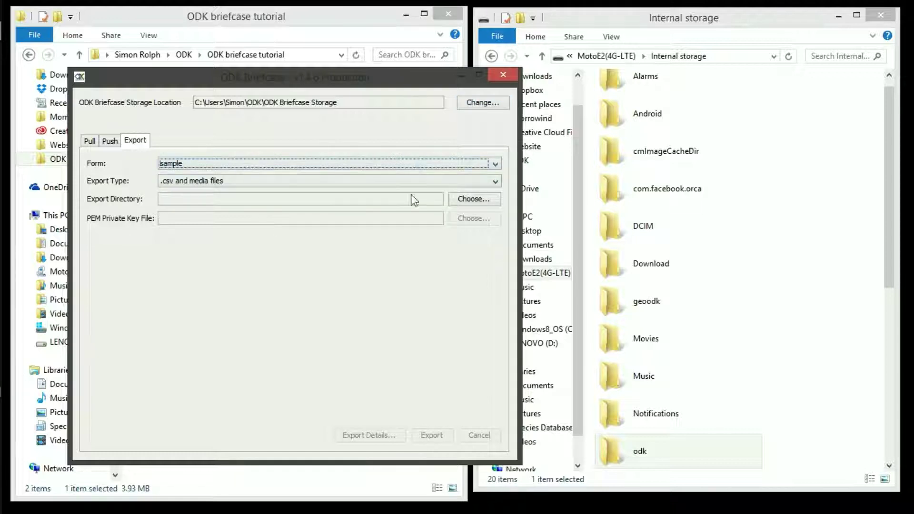
click(468, 200)
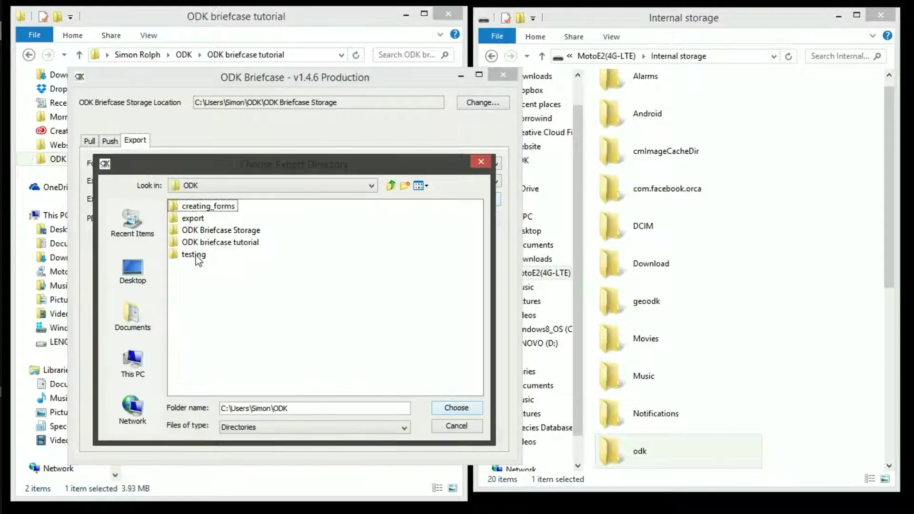
double_click(192, 218)
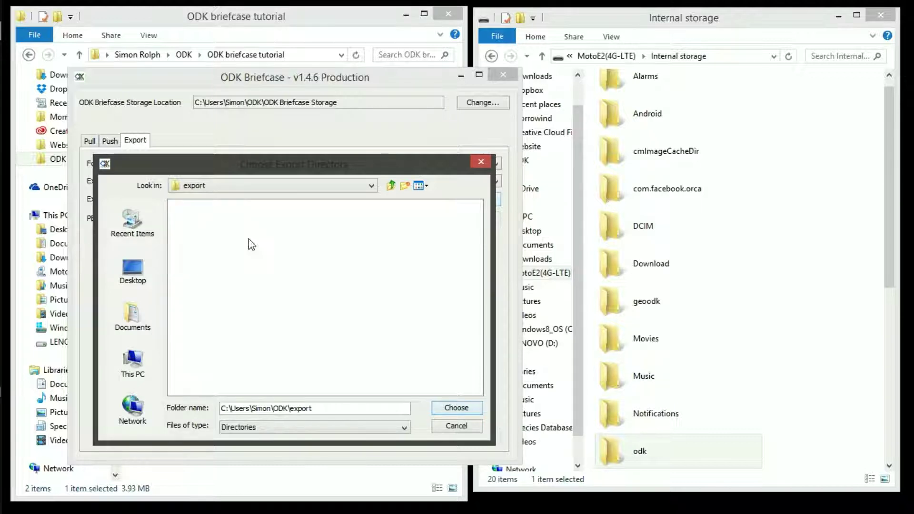
click(457, 409)
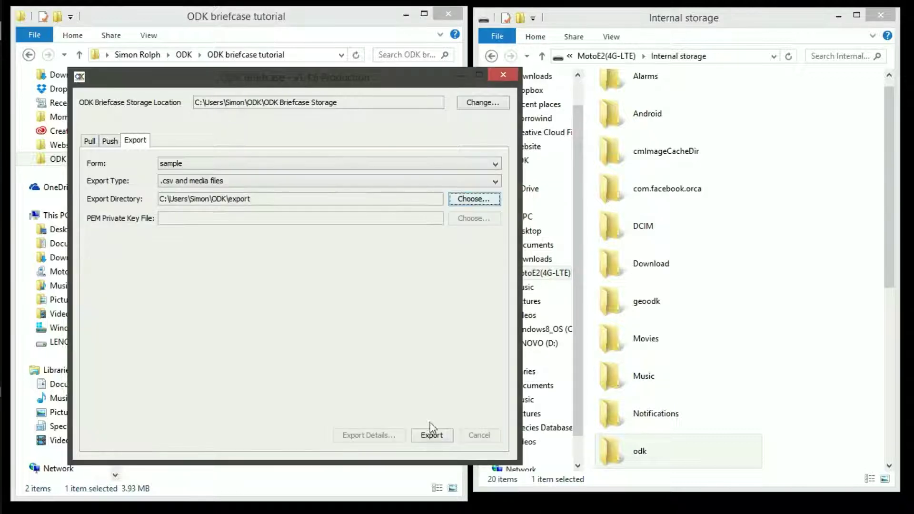
click(431, 436)
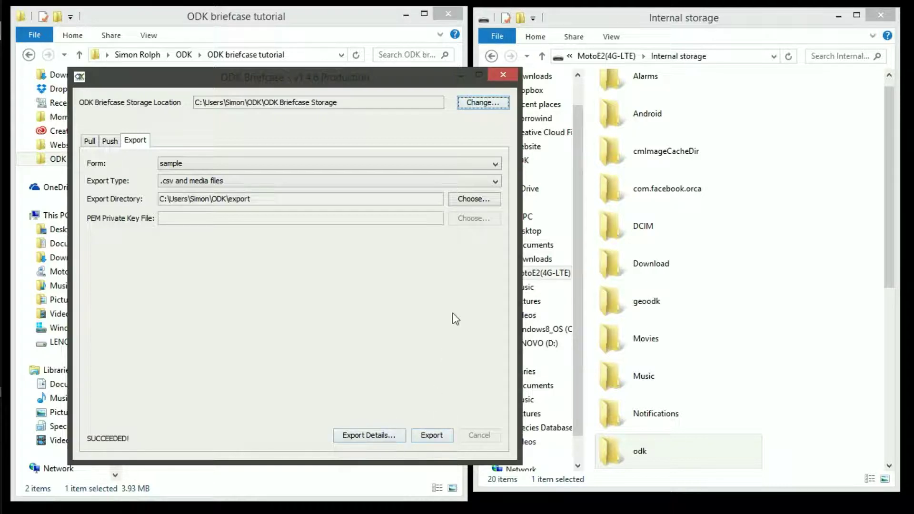
Close ODK Briefcase and browse ODK Briefcase Storage > forms > sample
click(507, 75)
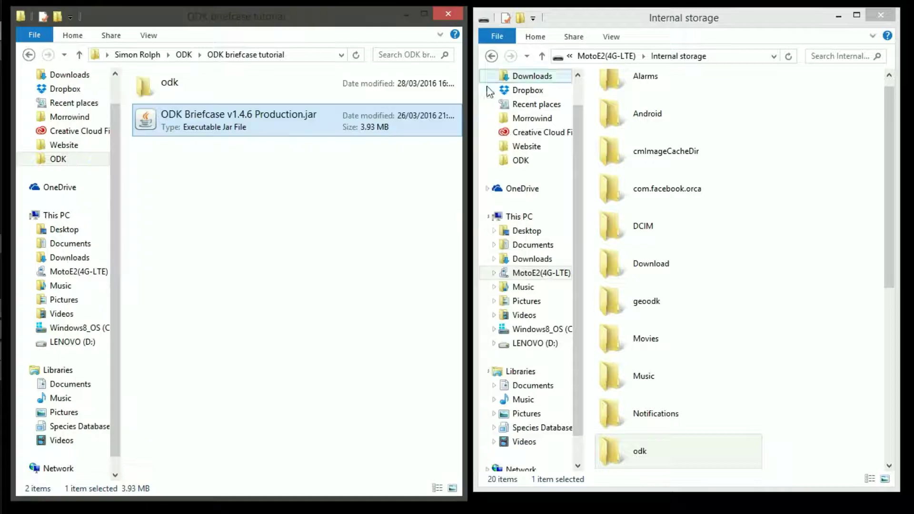
click(184, 55)
double_click(185, 125)
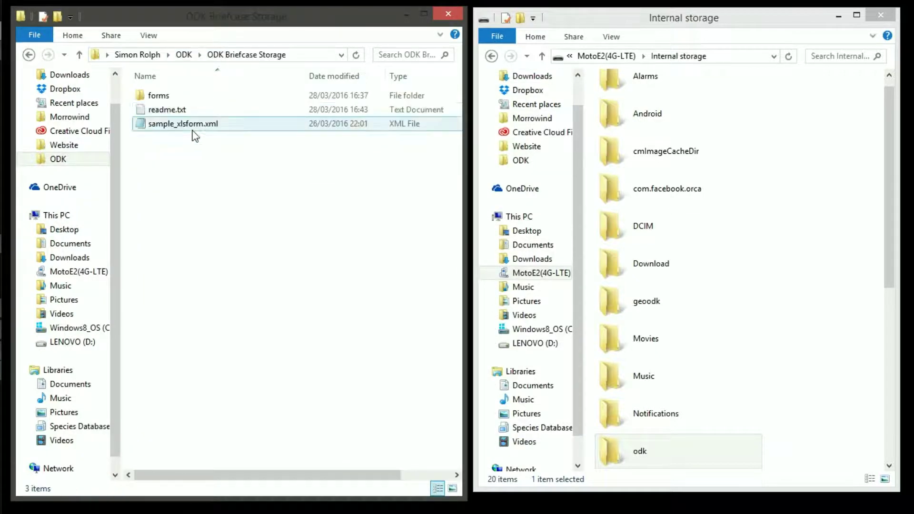
double_click(194, 95)
double_click(173, 124)
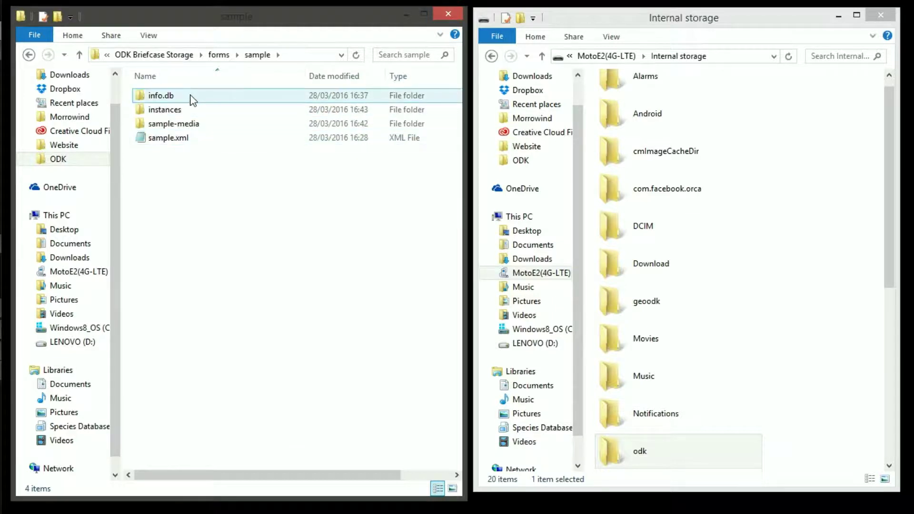
Return to the ODK export folder and open sample.csv in Excel
click(221, 56)
click(175, 54)
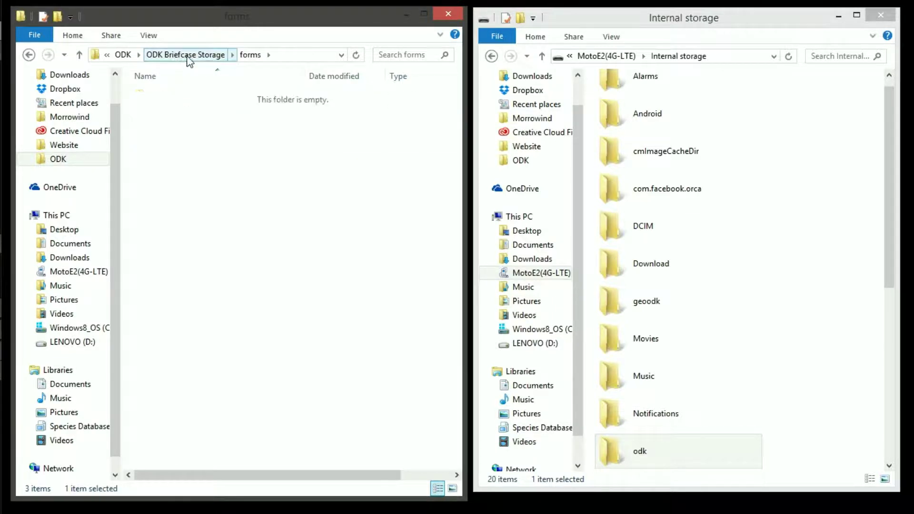
click(183, 55)
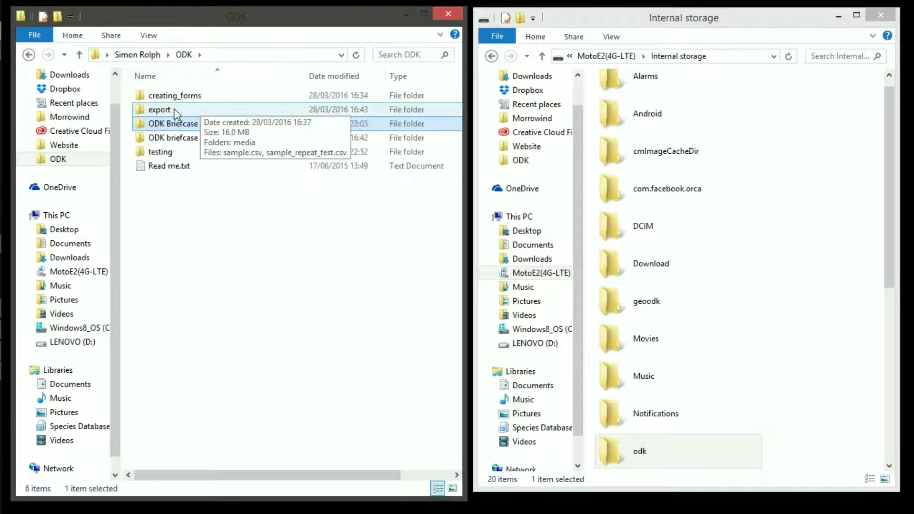
double_click(177, 110)
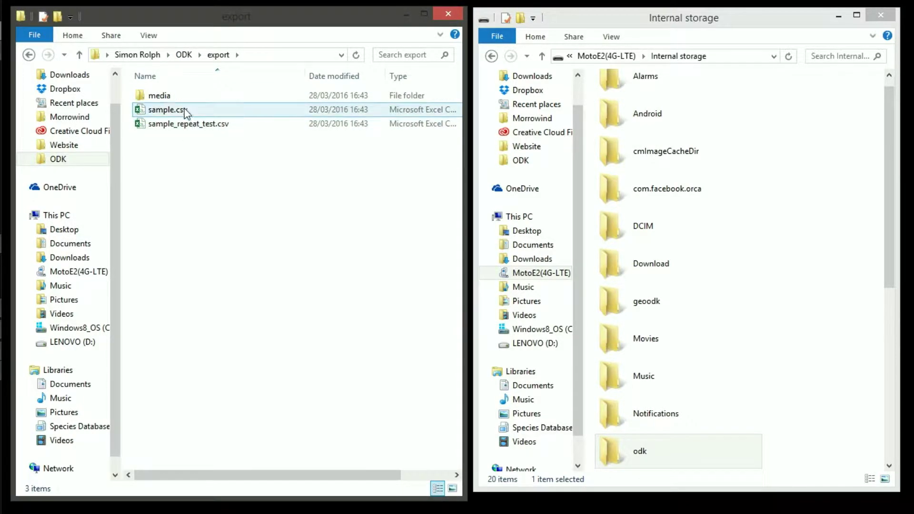
double_click(183, 110)
Check the media path media\1459179042031.jpg in cell AH2 of sample.csv, then minimize Excel
drag(358, 467, 431, 467)
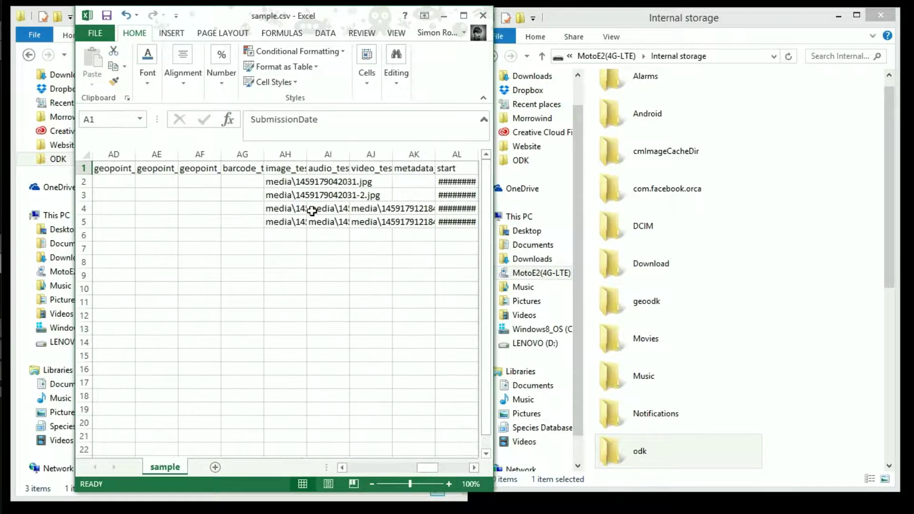
click(272, 181)
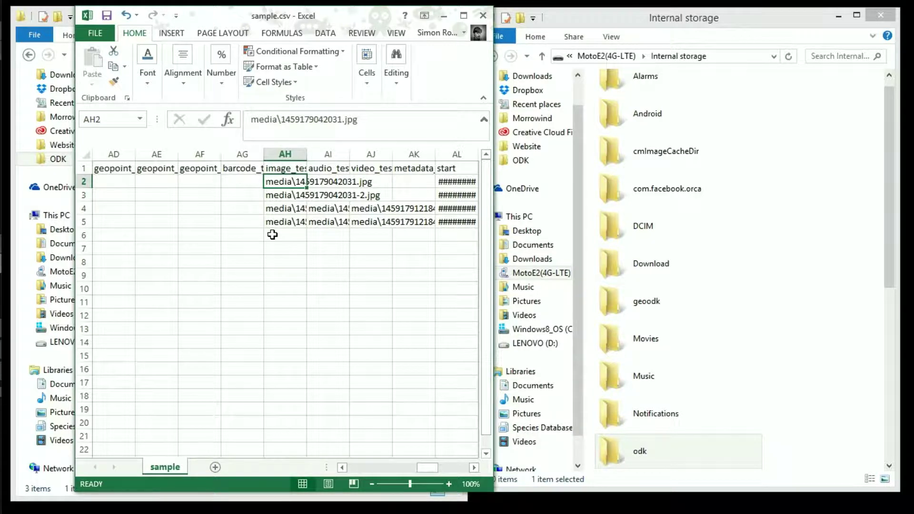
click(448, 17)
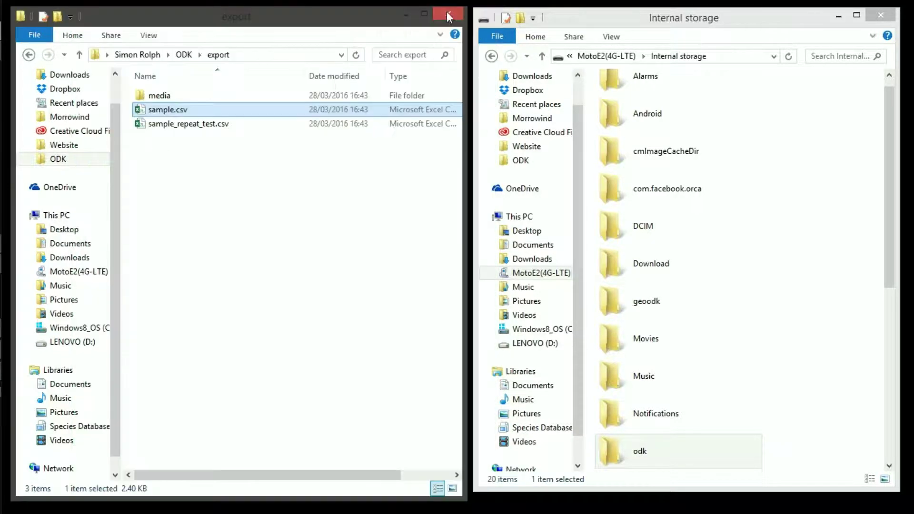
double_click(172, 95)
double_click(318, 108)
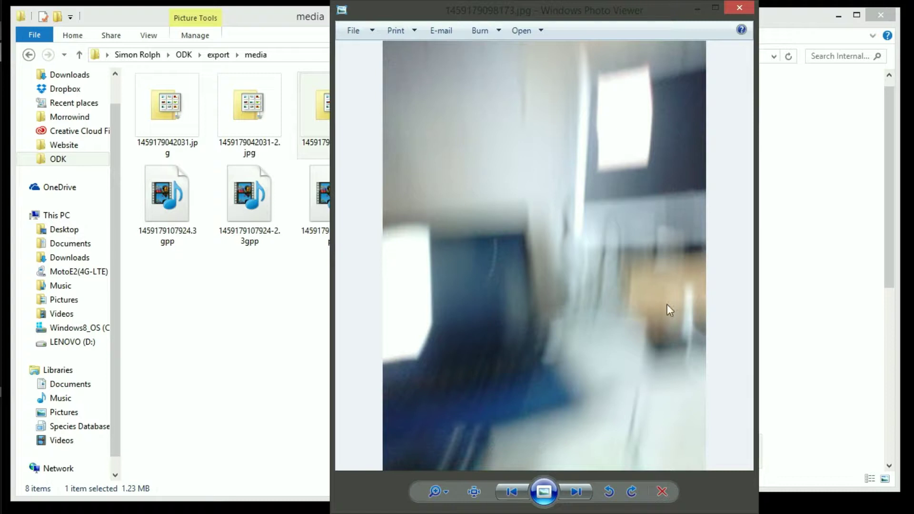
click(740, 9)
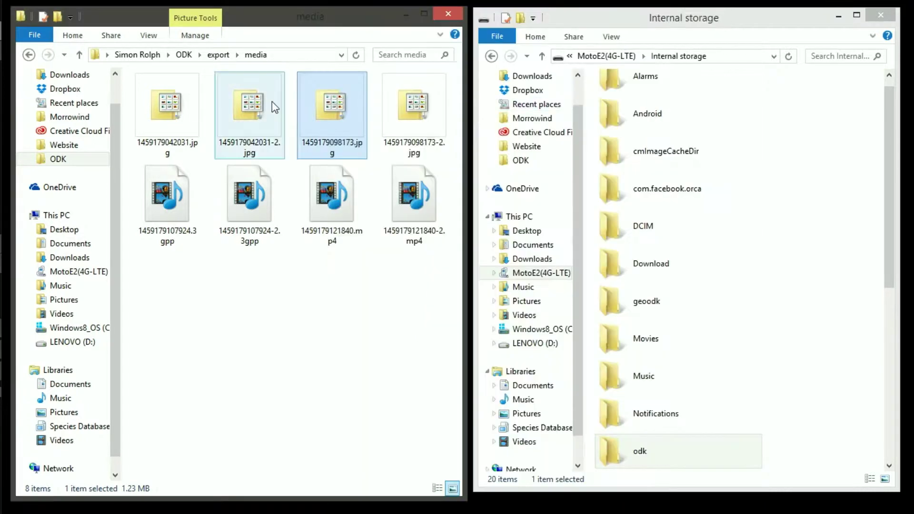
click(216, 56)
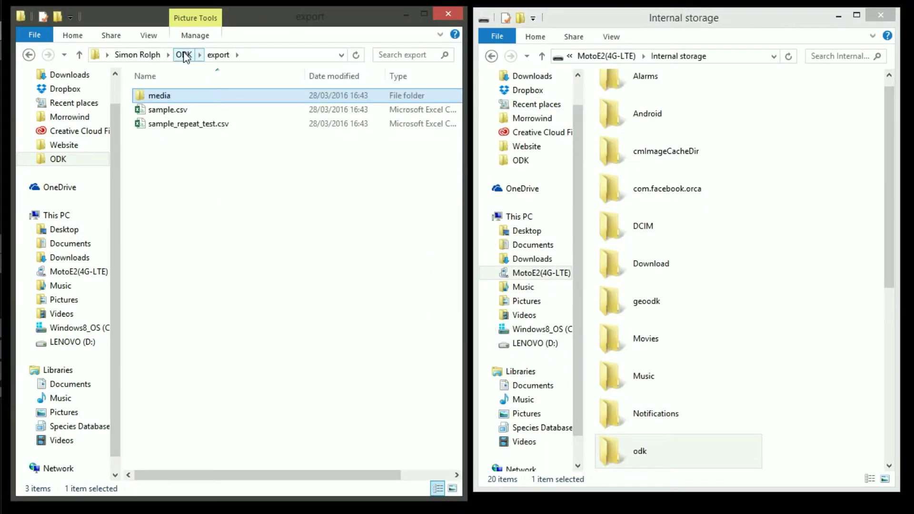